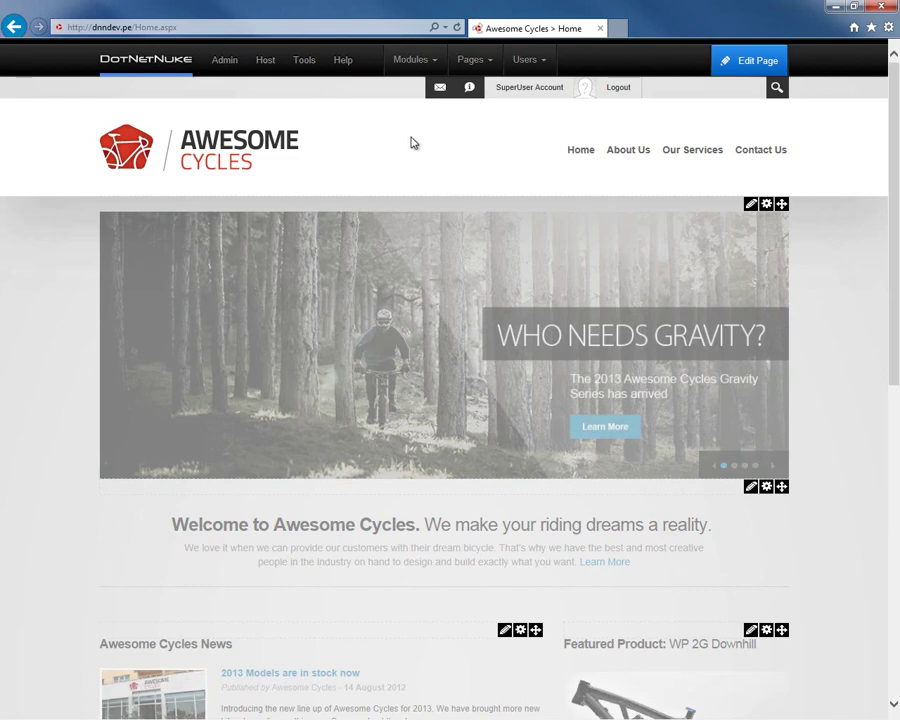
Step: Bring up the welcome module's Edit Content / My Work menu from its pencil icon
{"action": "mouse_move", "coordinate": [750, 64]}
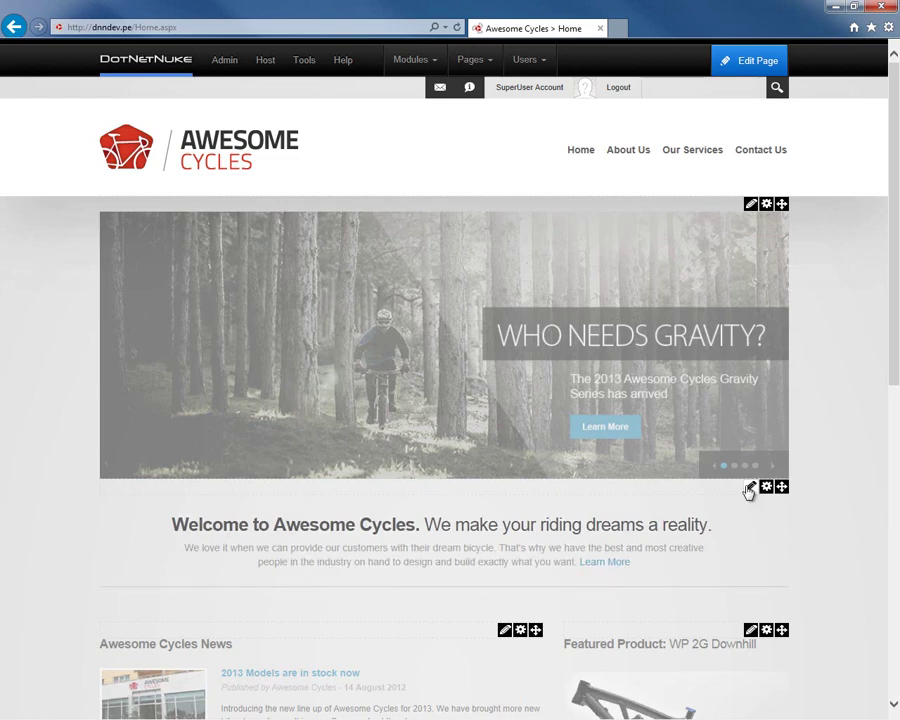
{"action": "mouse_move", "coordinate": [750, 490]}
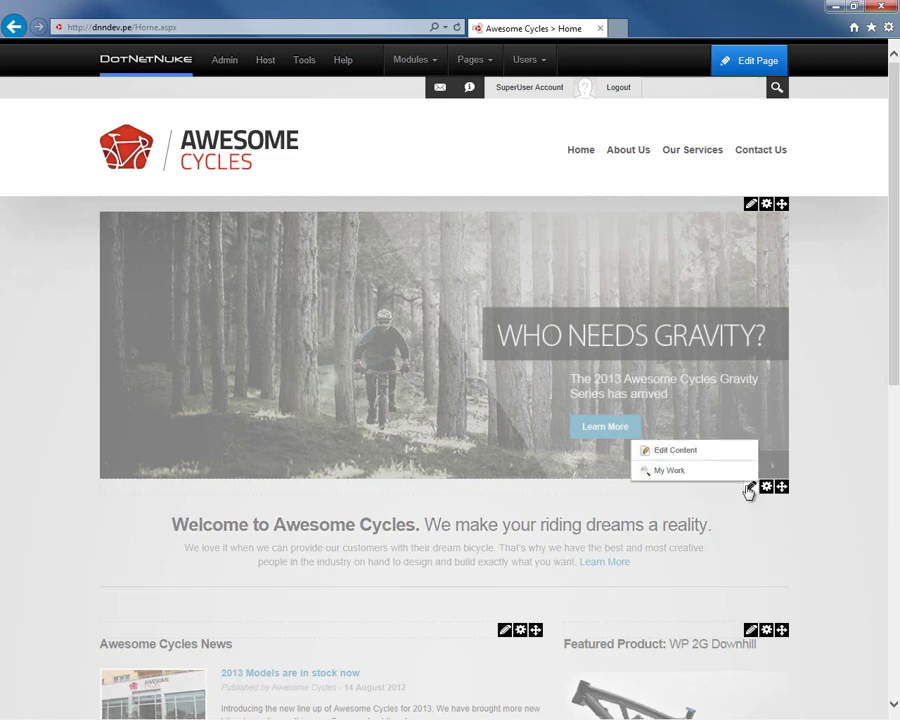
Step: Open the welcome text editor, add a blank line after 'Learn More', and show the Insert Media choices
{"action": "left_click", "coordinate": [712, 455]}
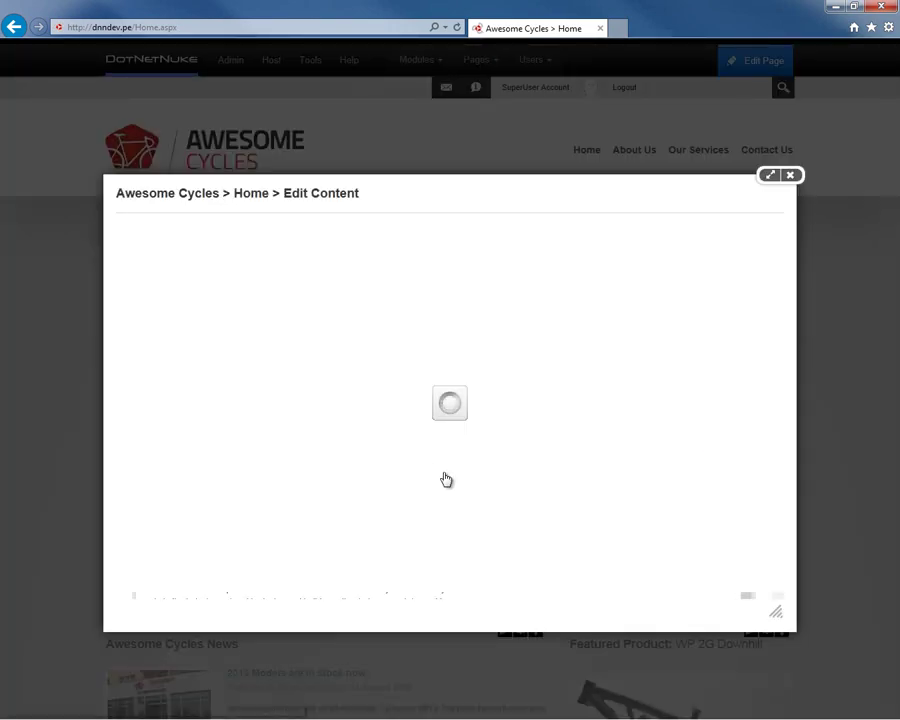
{"action": "scroll", "coordinate": [665, 343], "scroll_direction": "down", "scroll_amount": 3}
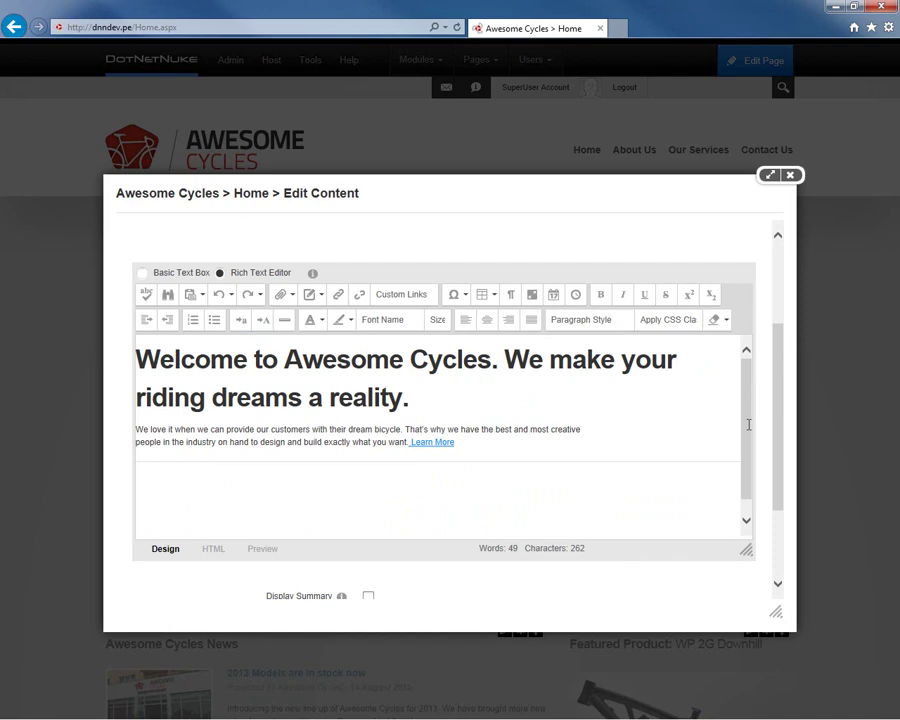
{"action": "left_click", "coordinate": [502, 486]}
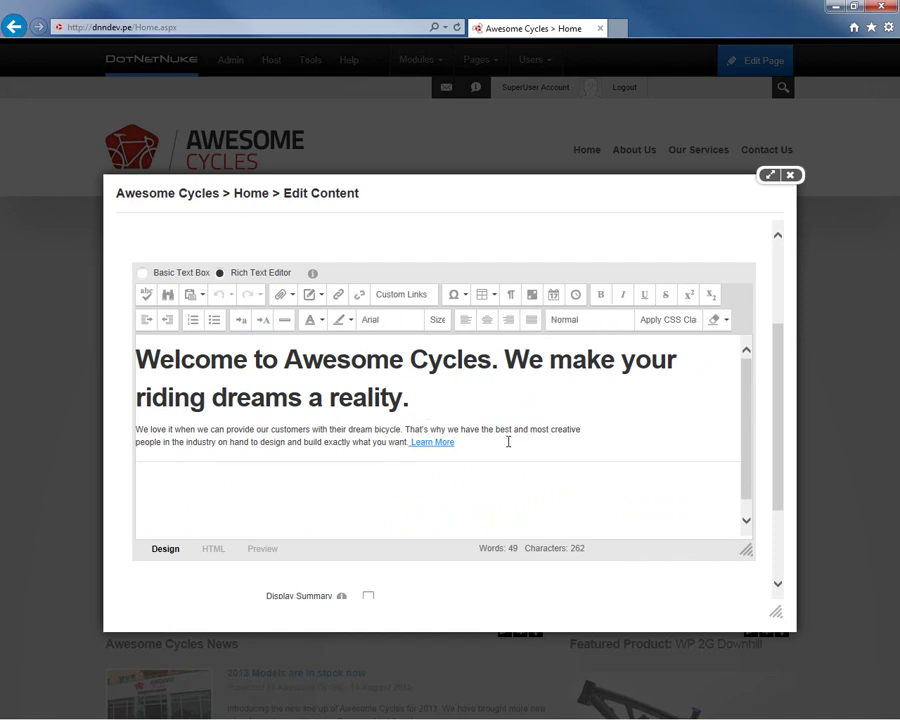
{"action": "key", "text": "Return"}
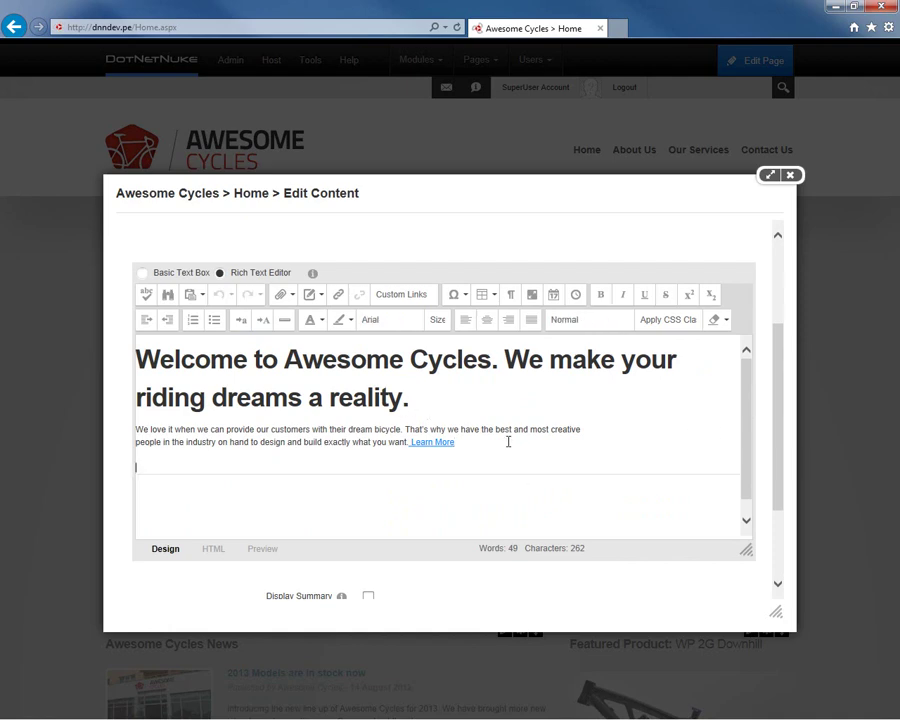
{"action": "left_click", "coordinate": [293, 299]}
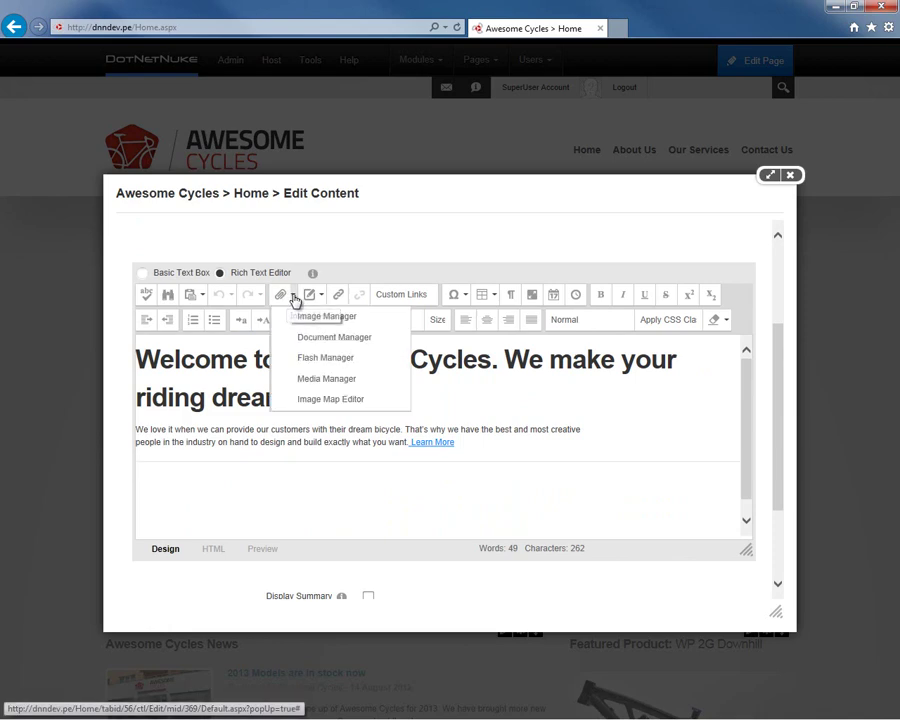
Step: Upload logo.png from C:\Temp into /Portals/0/Images via the Image Manager
{"action": "left_click", "coordinate": [339, 323]}
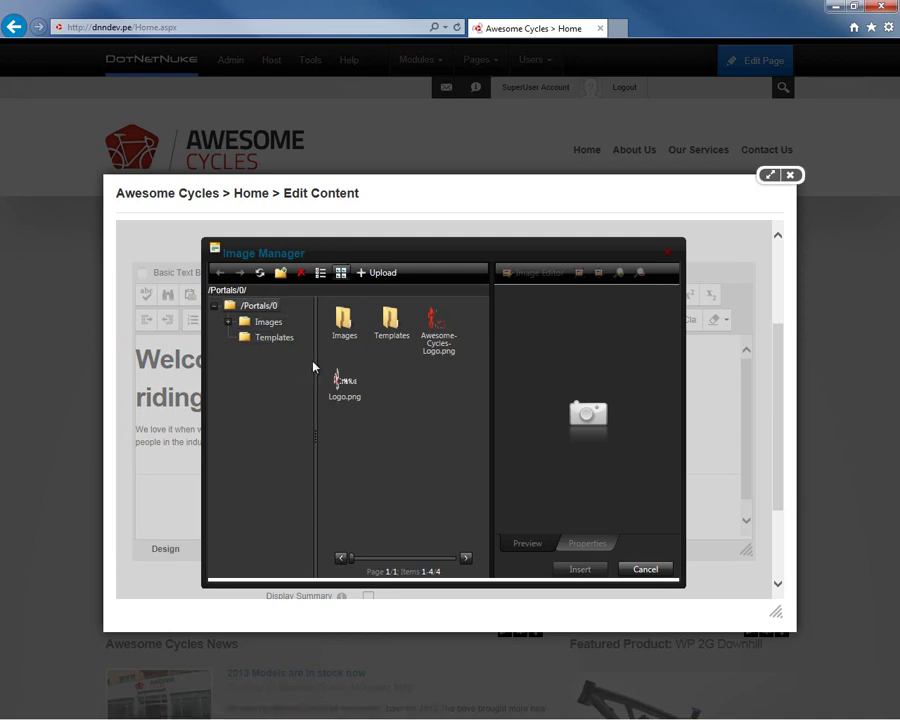
{"action": "left_click", "coordinate": [268, 322]}
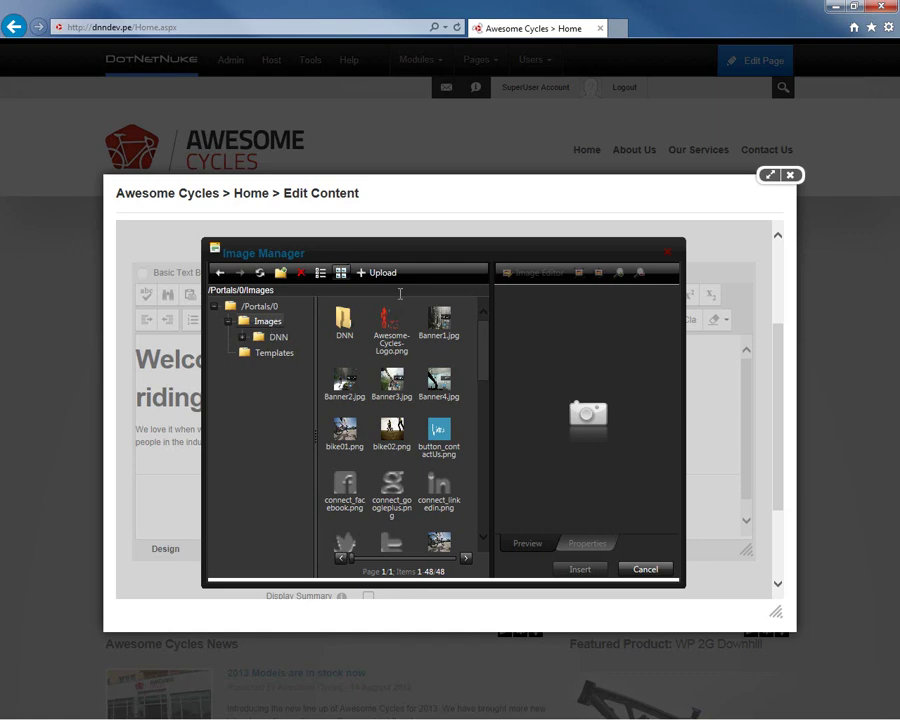
{"action": "left_click", "coordinate": [374, 274]}
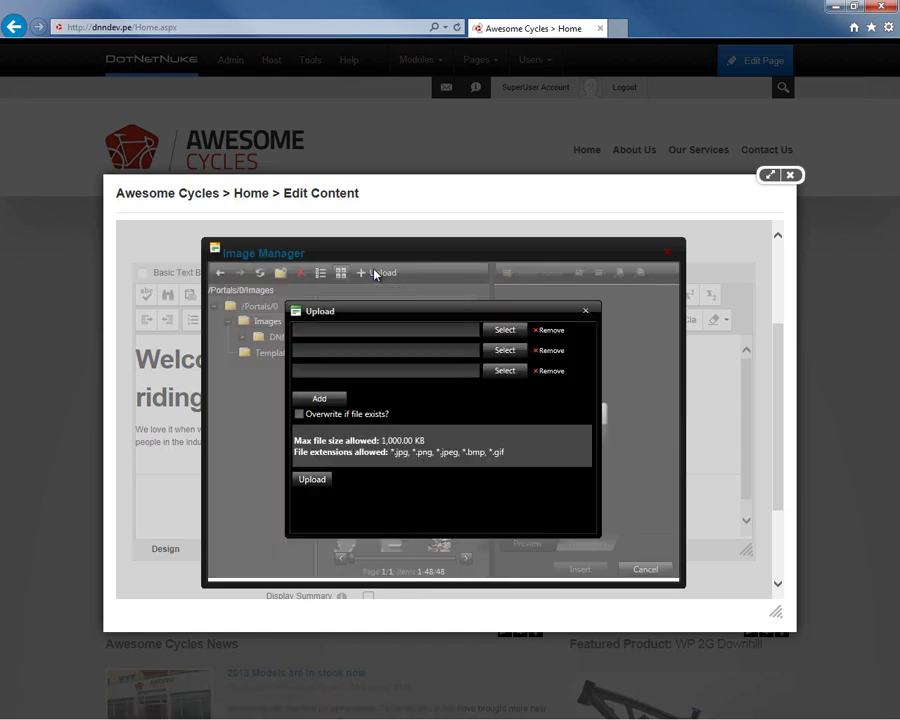
{"action": "left_click", "coordinate": [508, 331]}
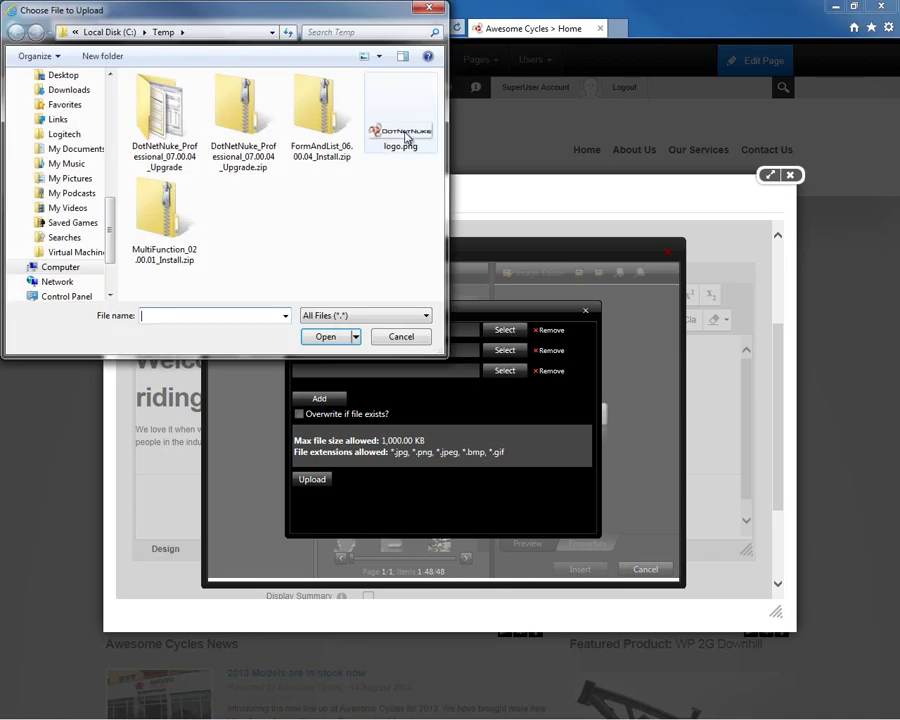
{"action": "double_click", "coordinate": [406, 137]}
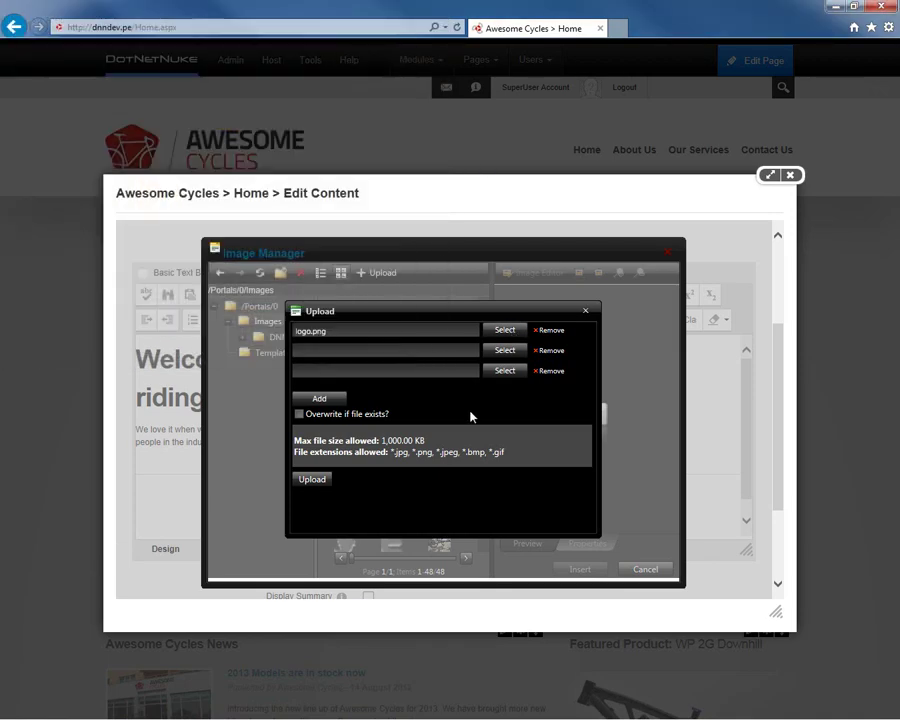
{"action": "left_click", "coordinate": [312, 484]}
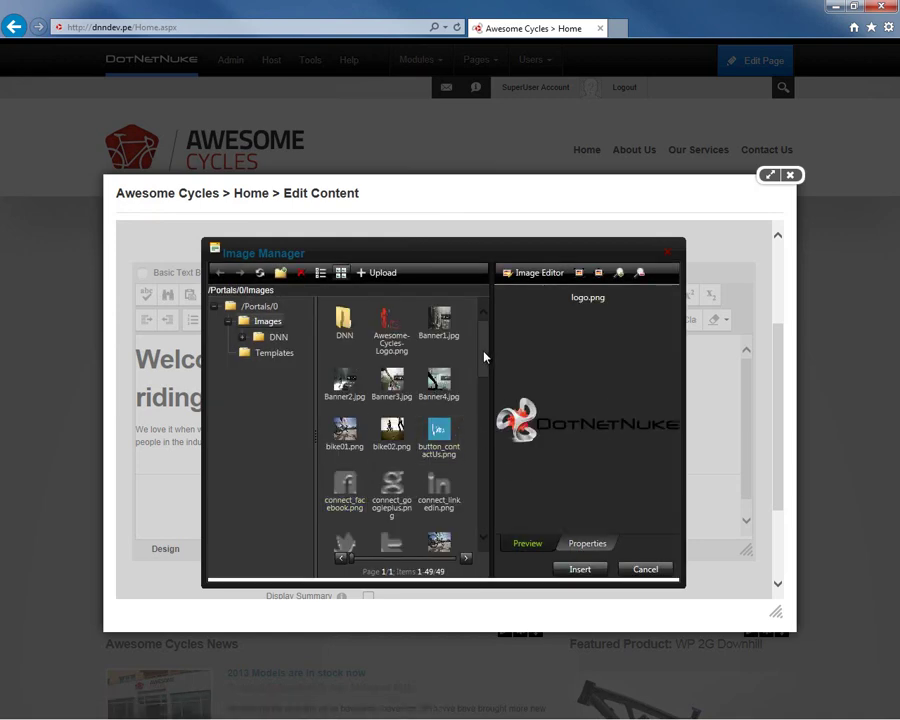
Step: Insert logo.png into the welcome text, then close the editor and discard the changes
{"action": "left_click_drag", "start_coordinate": [484, 356], "coordinate": [261, 358]}
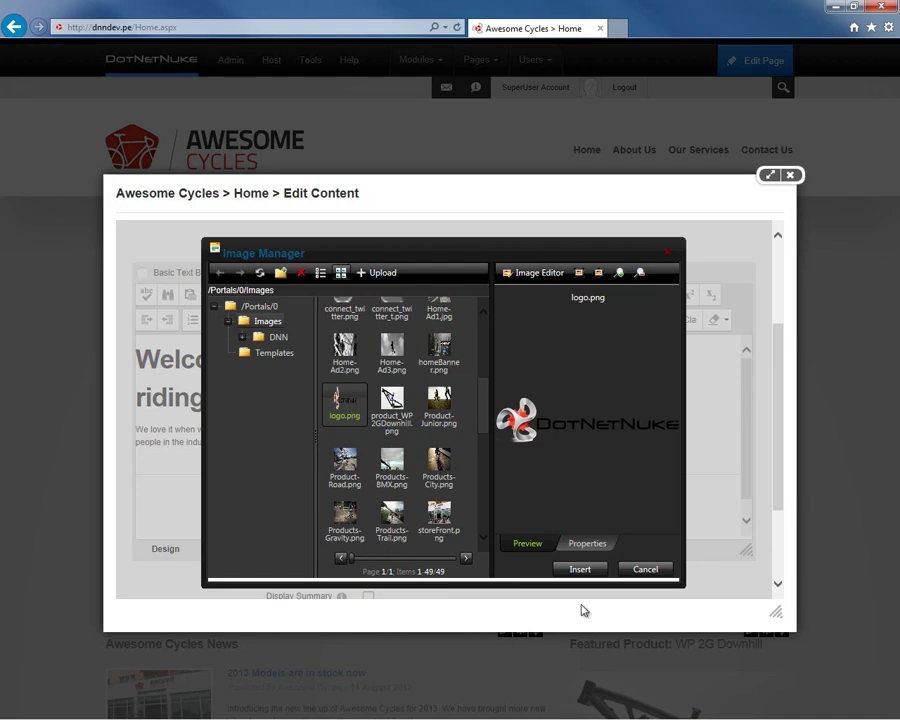
{"action": "left_click", "coordinate": [580, 569]}
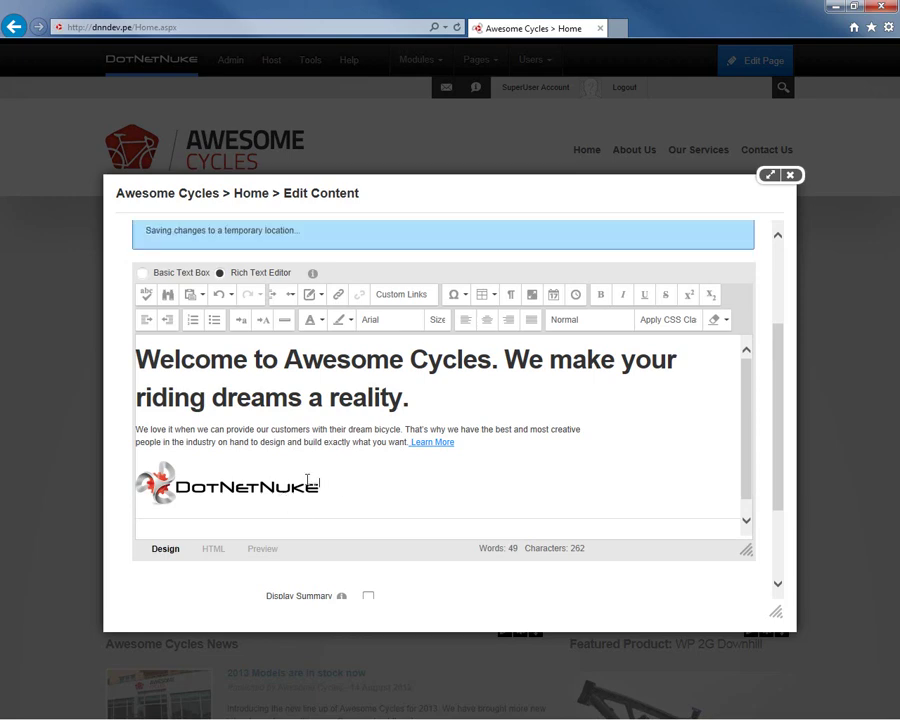
{"action": "left_click", "coordinate": [790, 176]}
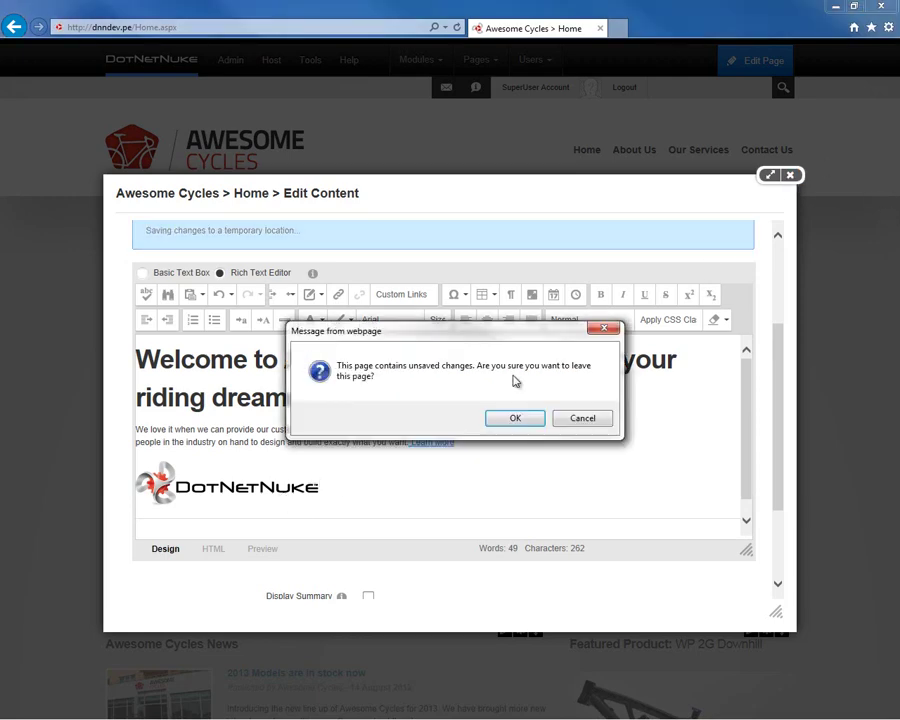
{"action": "left_click", "coordinate": [516, 421]}
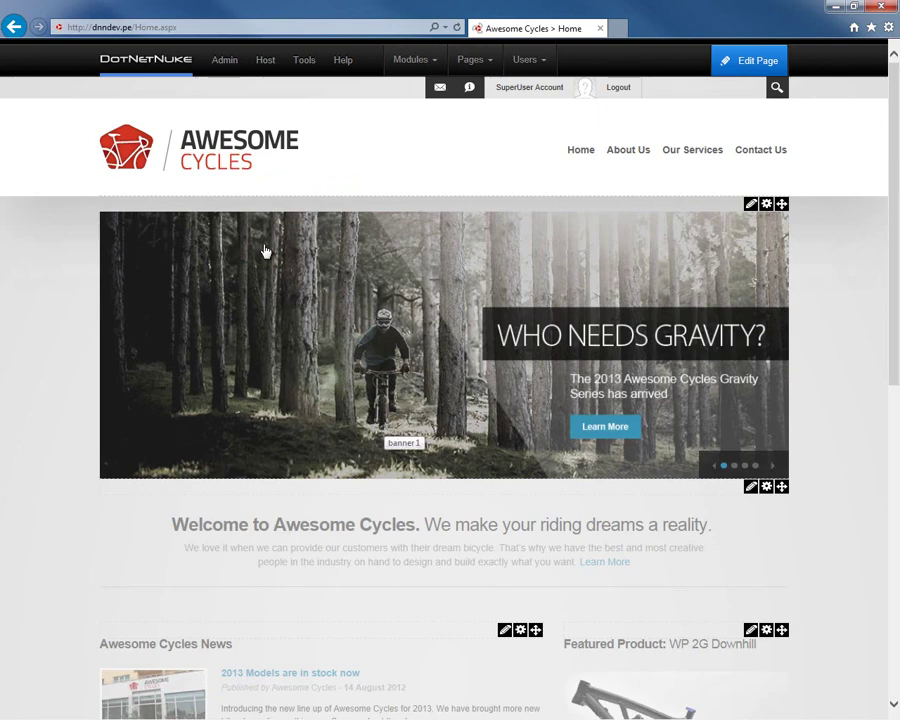
Step: Upload logo.png into the Images folder through the Tools upload form, then return to the home page
{"action": "mouse_move", "coordinate": [308, 64]}
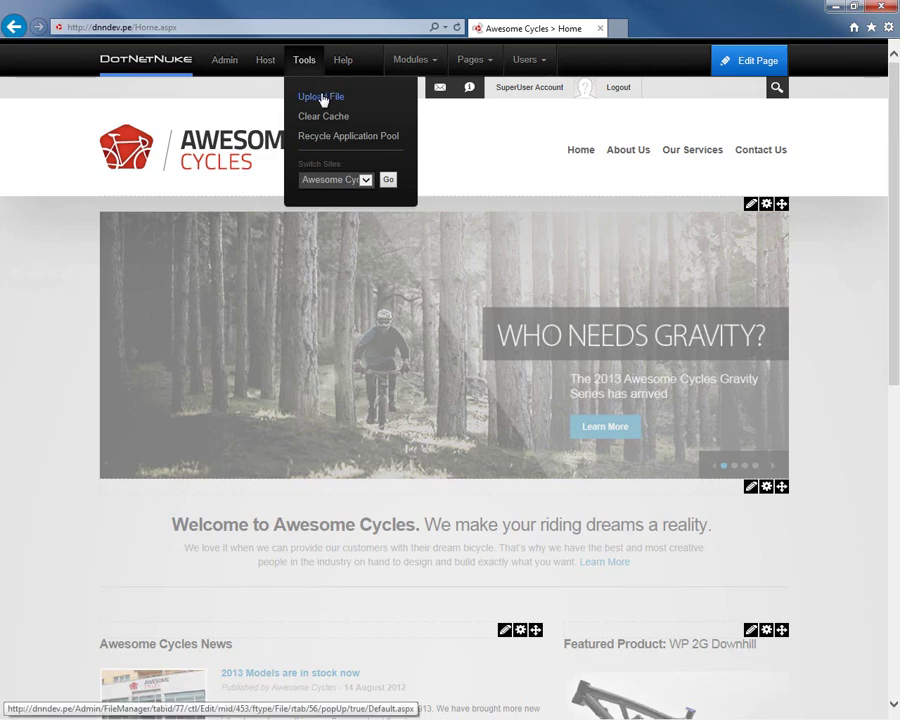
{"action": "left_click", "coordinate": [321, 97]}
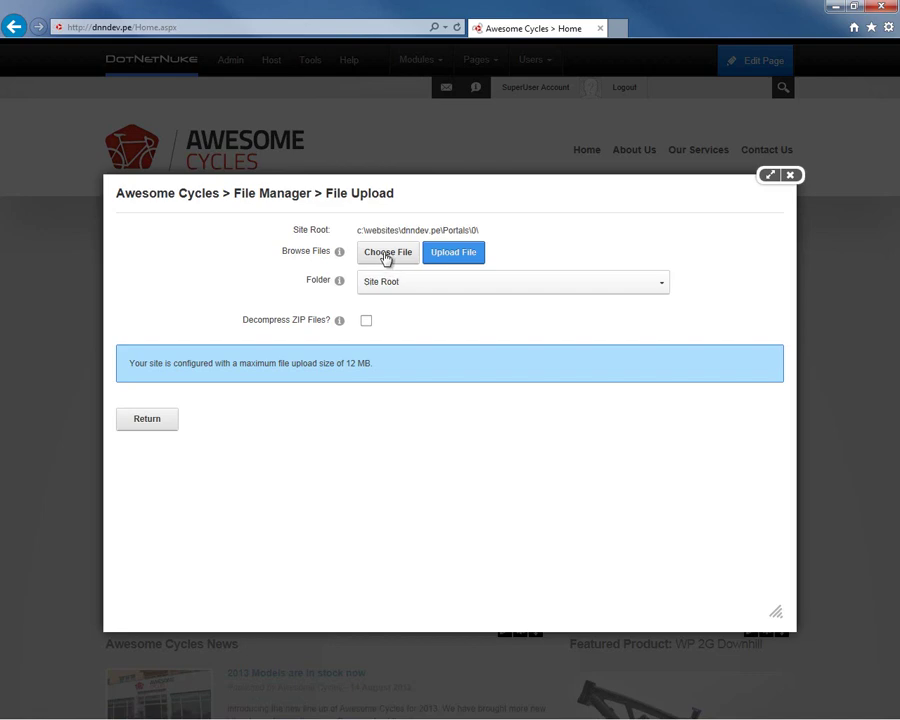
{"action": "left_click", "coordinate": [386, 255]}
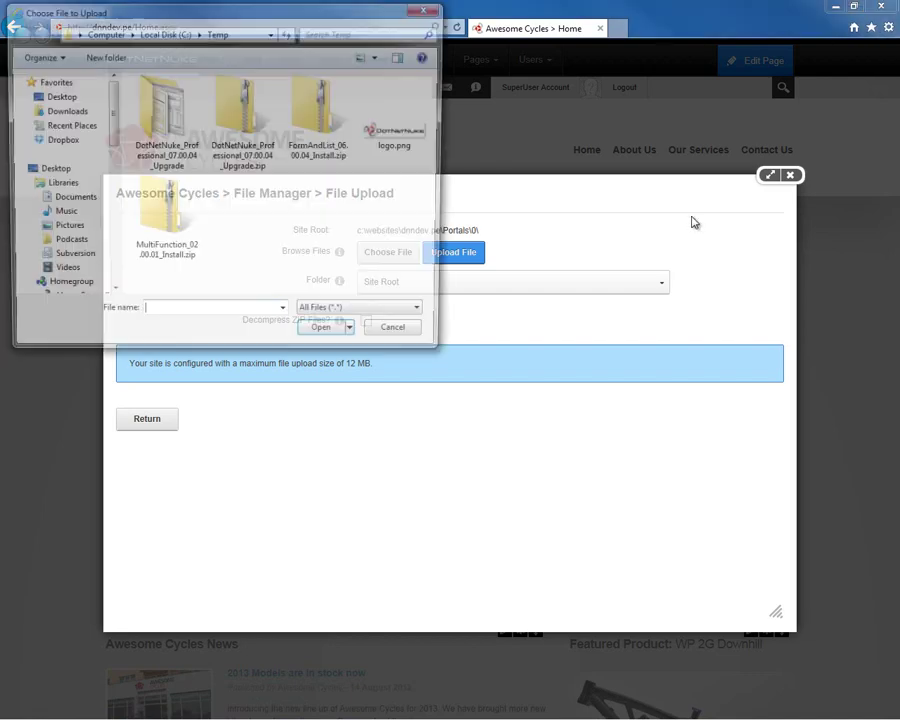
{"action": "double_click", "coordinate": [418, 140]}
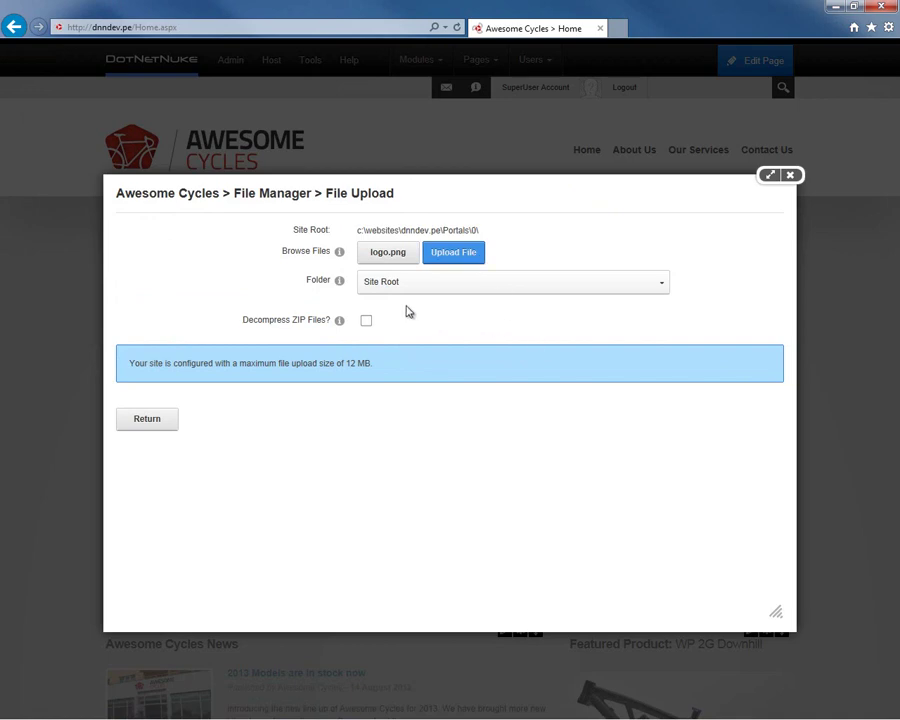
{"action": "left_click", "coordinate": [391, 282]}
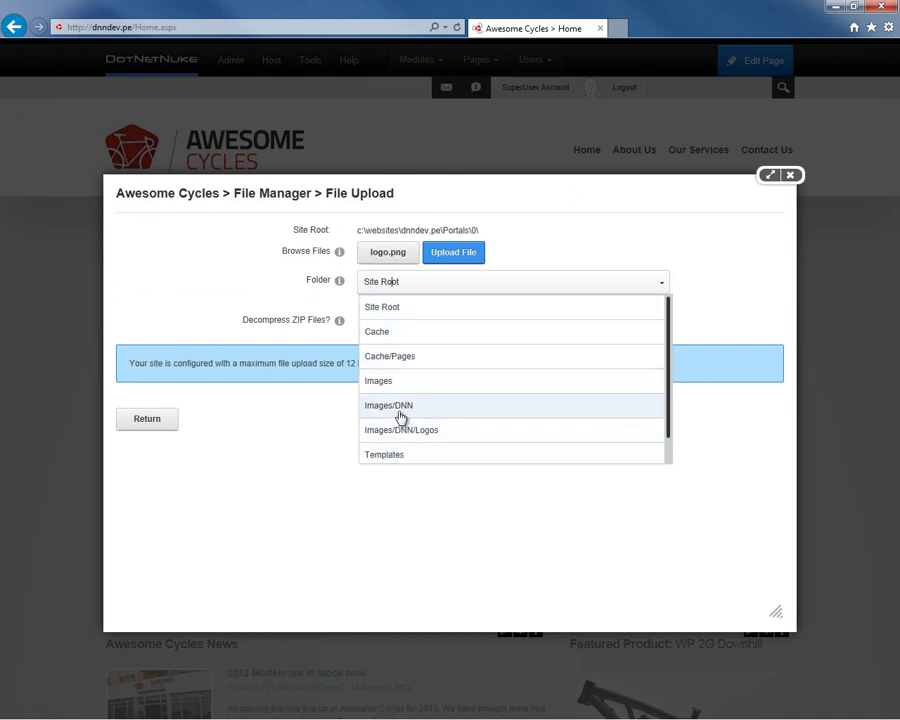
{"action": "left_click", "coordinate": [380, 383]}
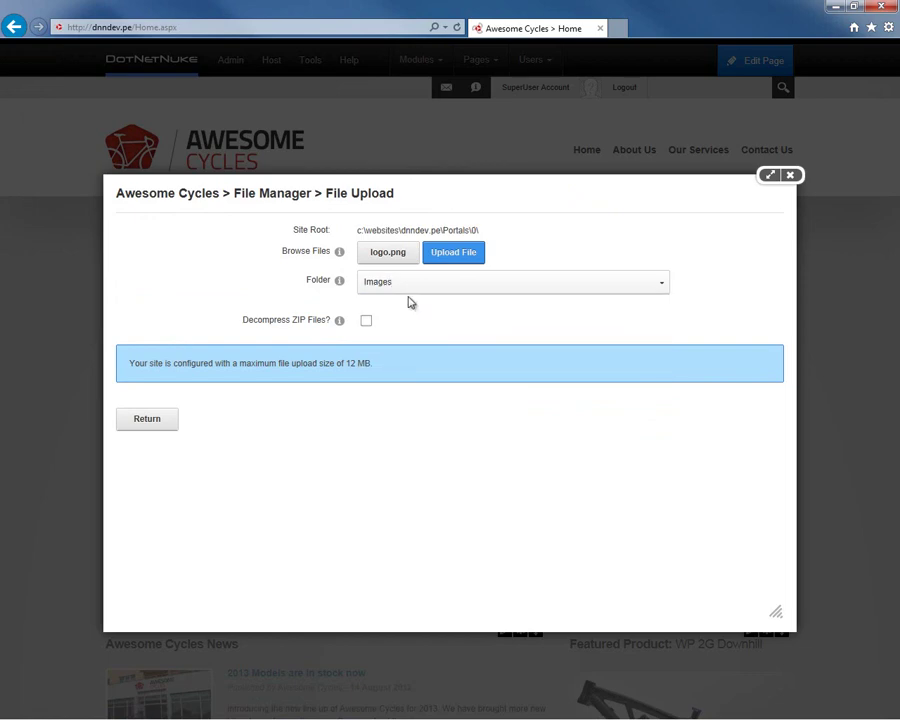
{"action": "left_click", "coordinate": [448, 255]}
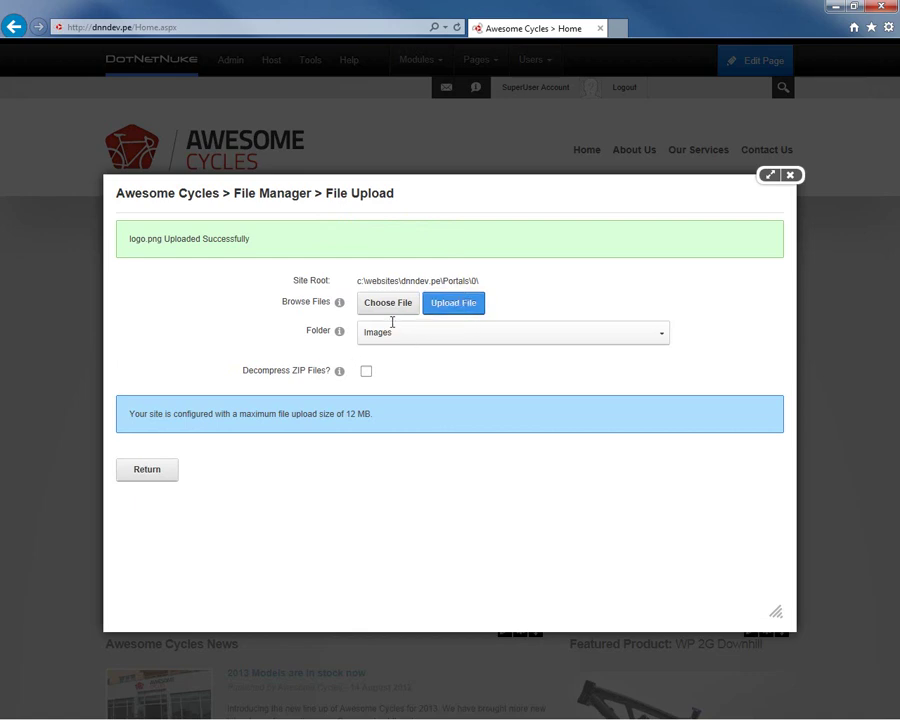
{"action": "left_click", "coordinate": [140, 474]}
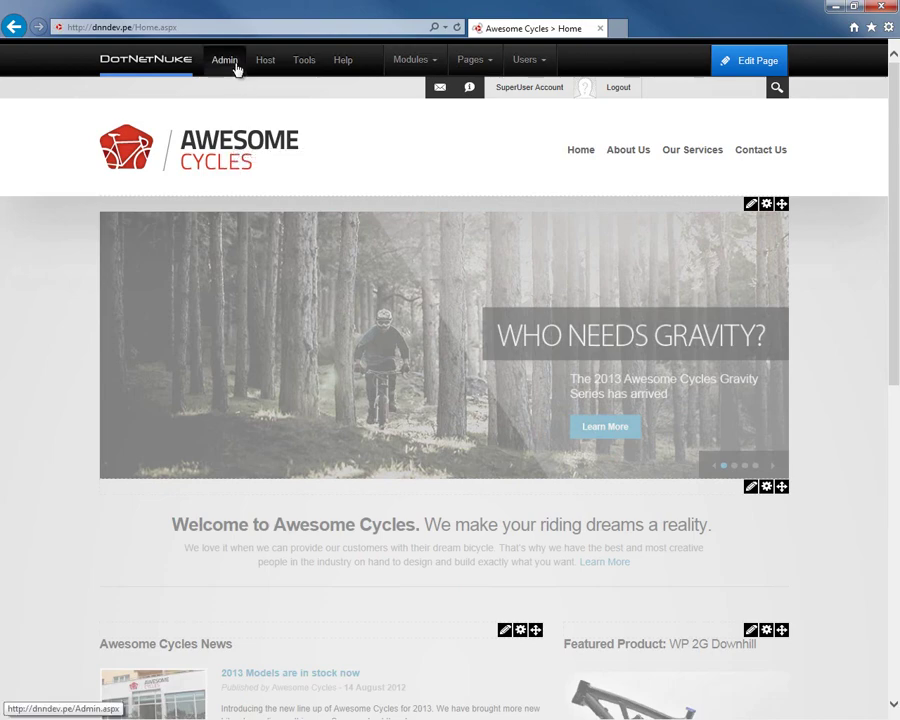
Step: Open Admin > File Manager and list the Images folder under Site Root
{"action": "mouse_move", "coordinate": [237, 68]}
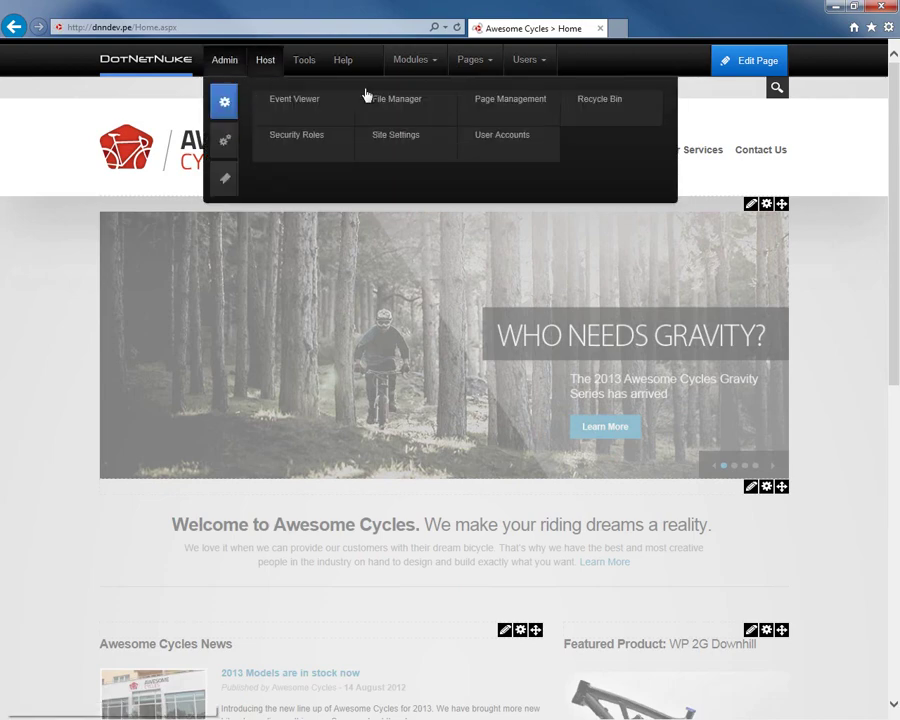
{"action": "left_click", "coordinate": [404, 102]}
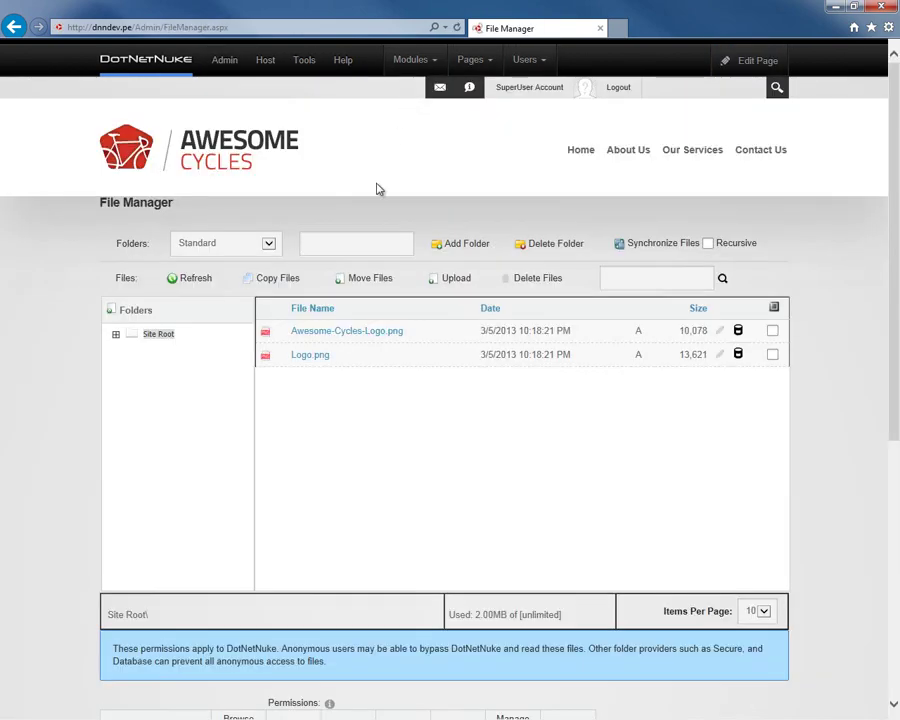
{"action": "left_click", "coordinate": [115, 334]}
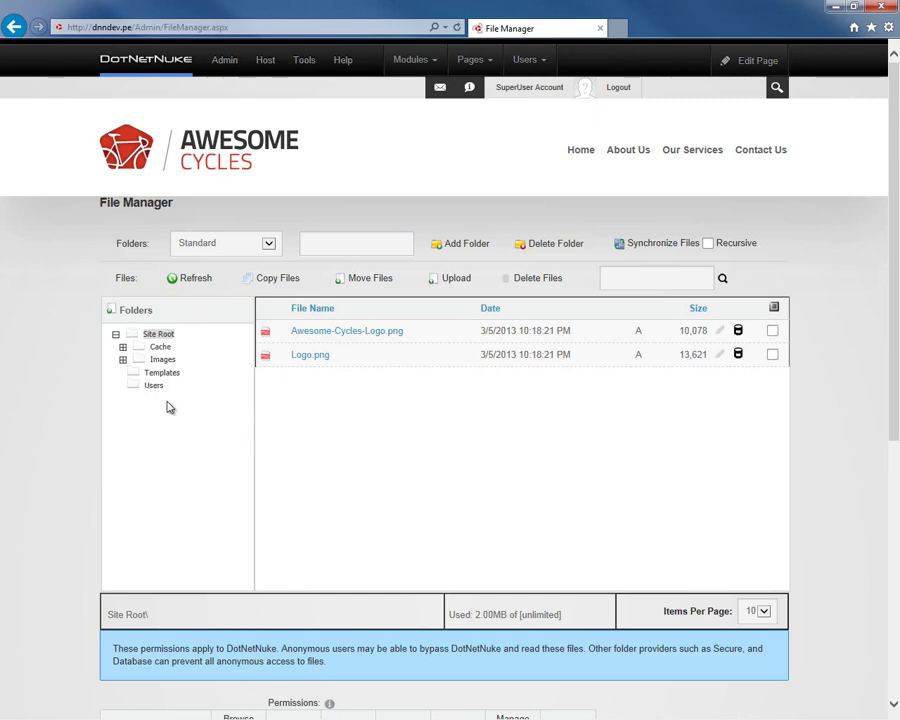
{"action": "left_click", "coordinate": [164, 362]}
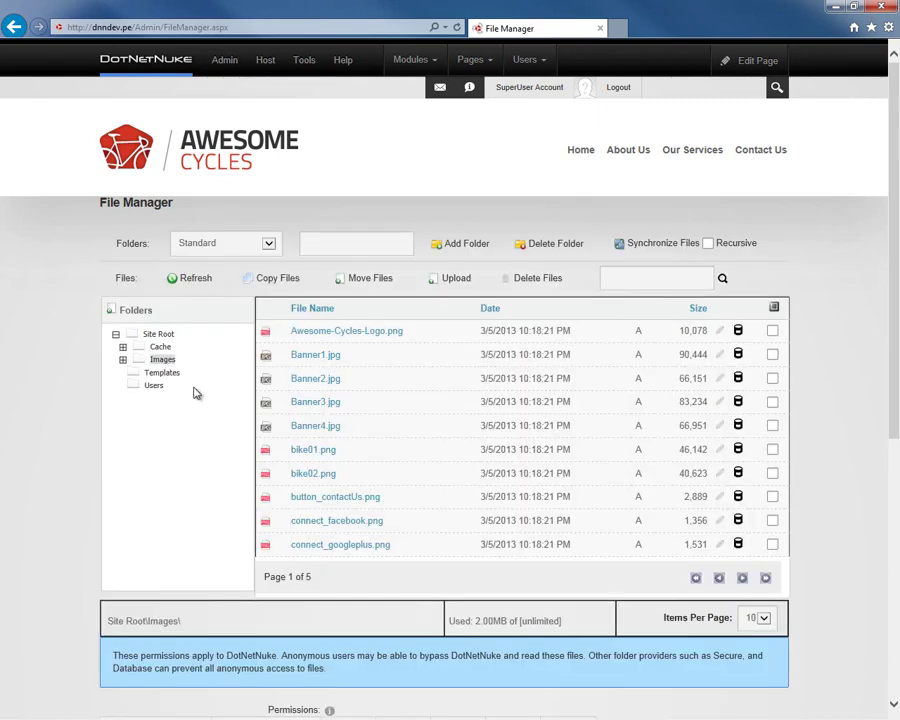
Step: Upload logo.png into Images from the File Manager and return to the listing
{"action": "left_click", "coordinate": [451, 285]}
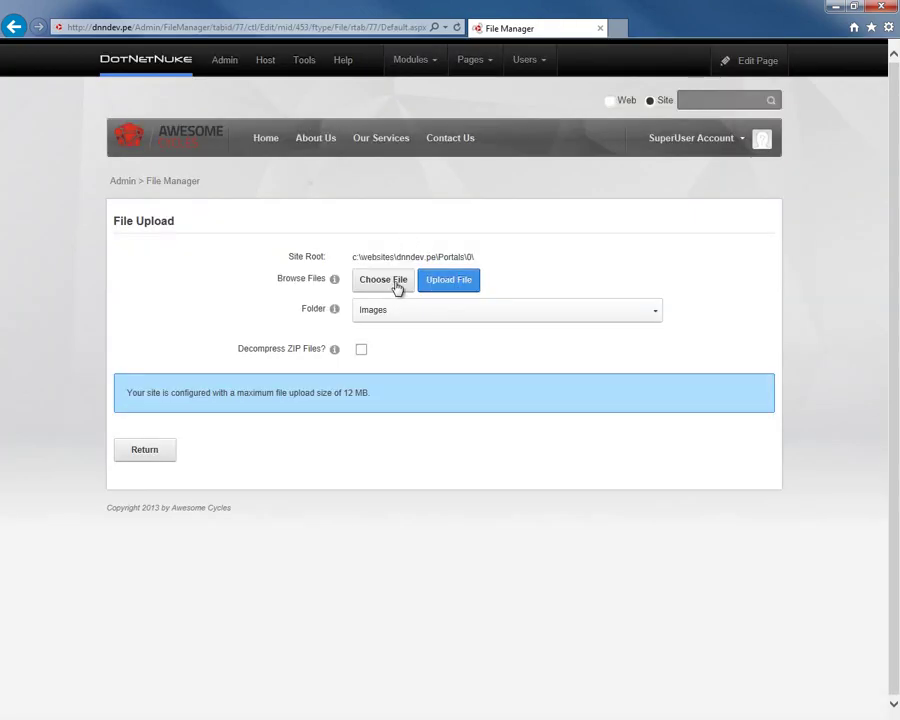
{"action": "left_click", "coordinate": [390, 282]}
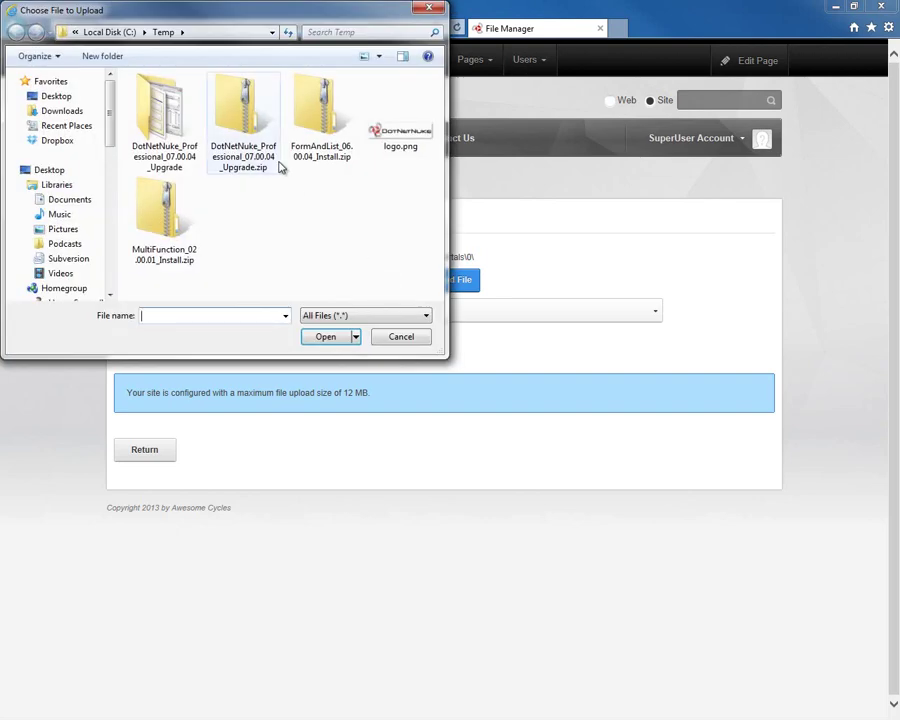
{"action": "double_click", "coordinate": [400, 142]}
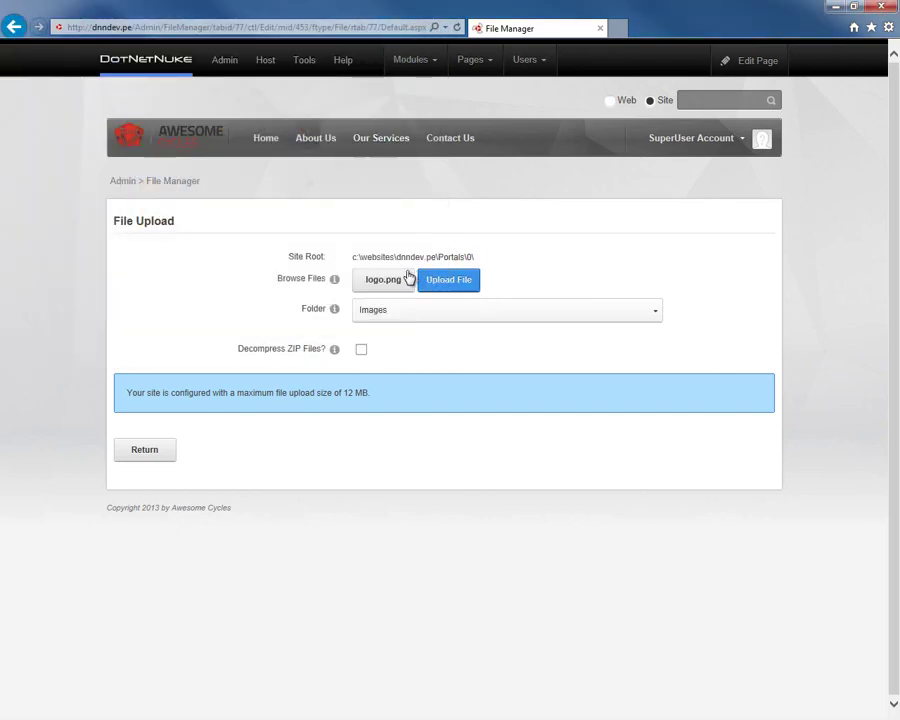
{"action": "left_click", "coordinate": [440, 282]}
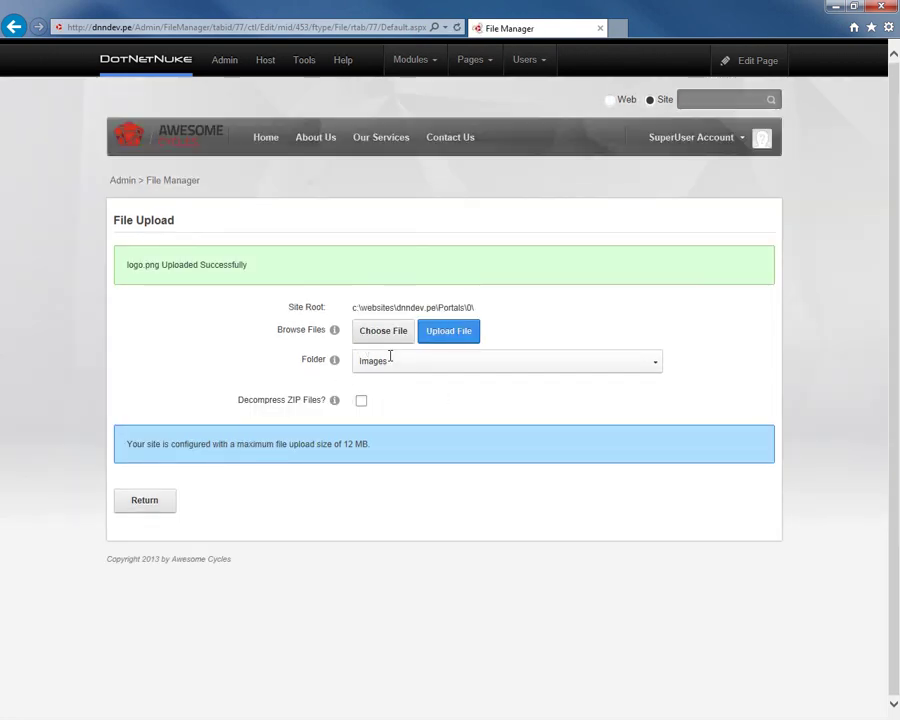
{"action": "left_click", "coordinate": [145, 503]}
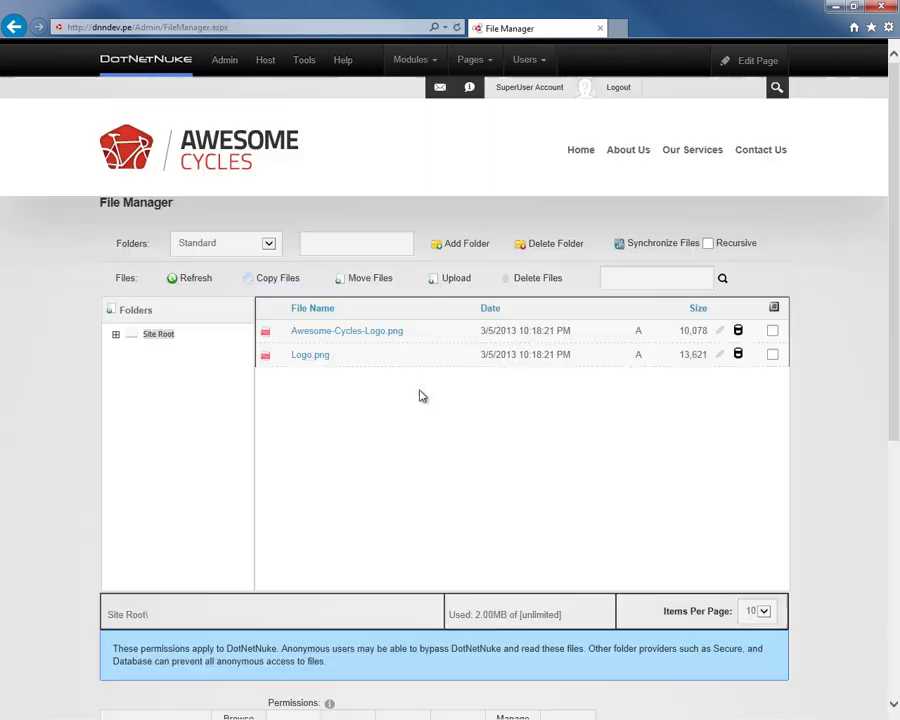
Step: Reopen the Images folder under Site Root and check page 2 for logo.png
{"action": "left_click", "coordinate": [115, 335]}
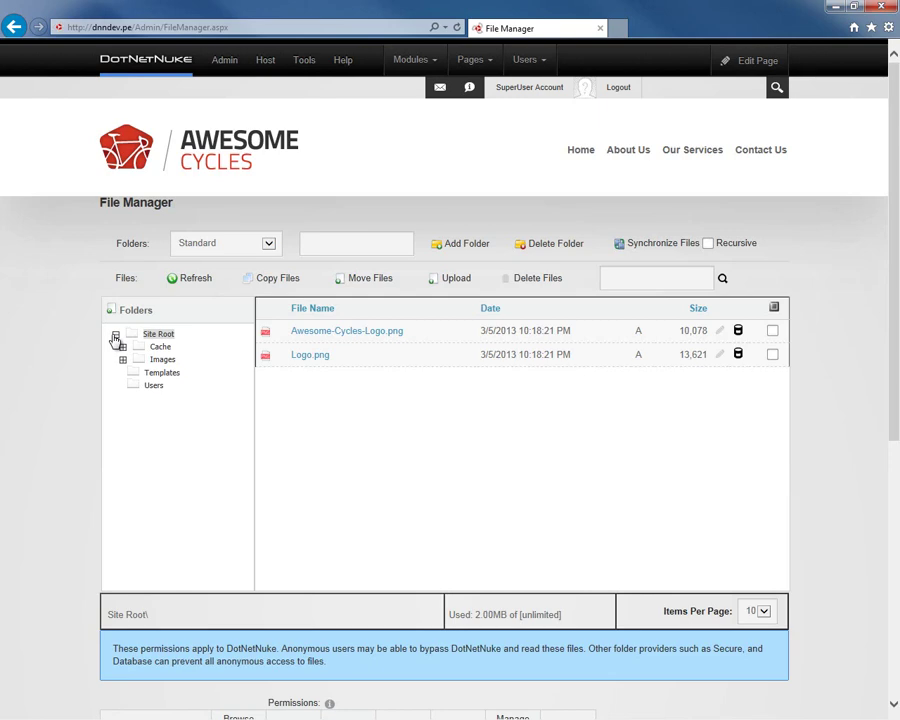
{"action": "left_click", "coordinate": [158, 360]}
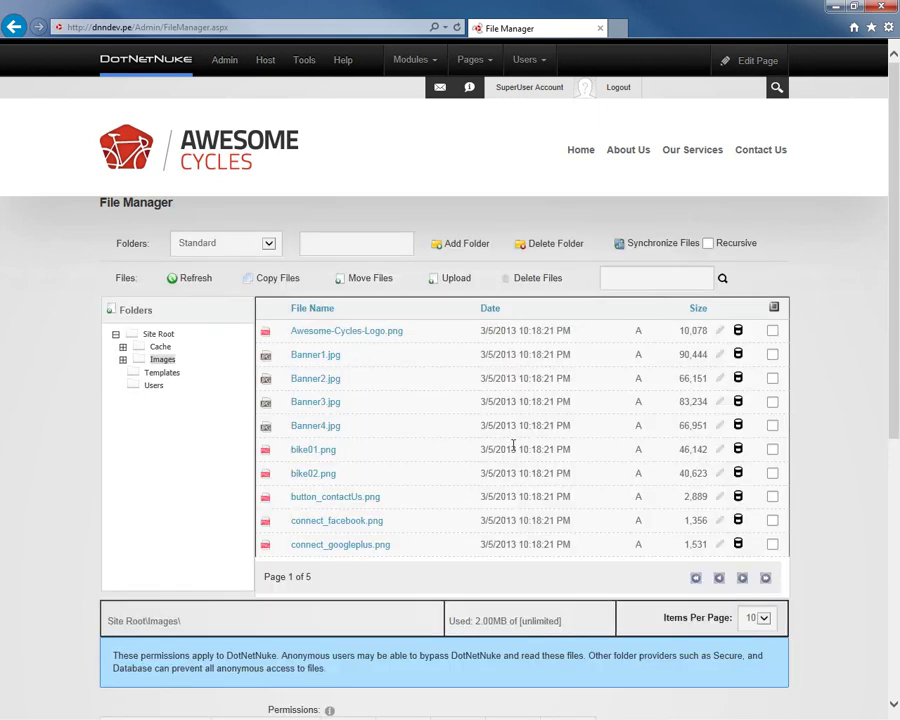
{"action": "left_click", "coordinate": [741, 579]}
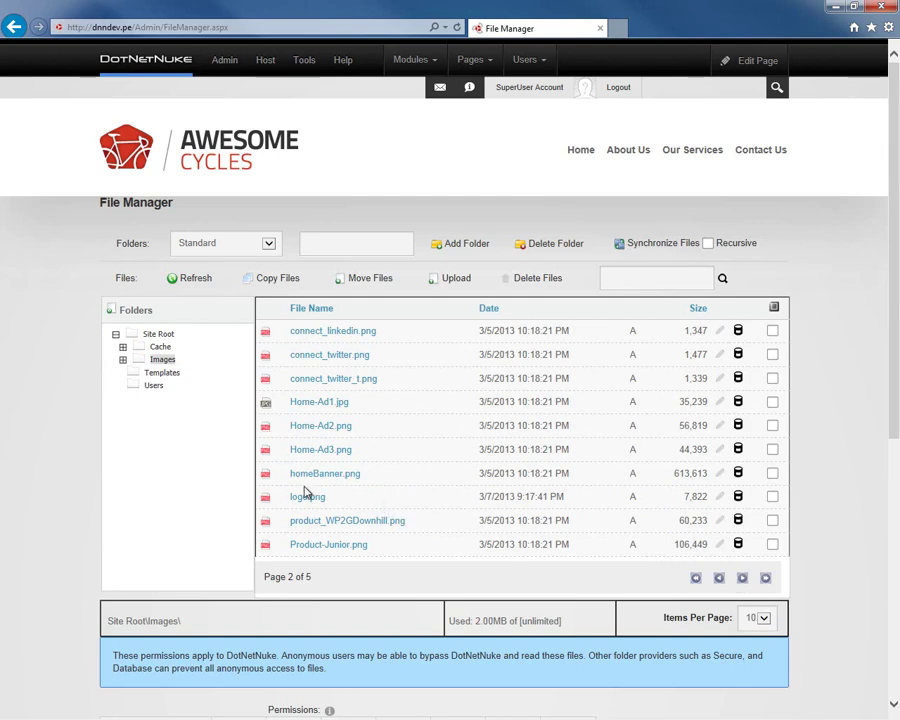